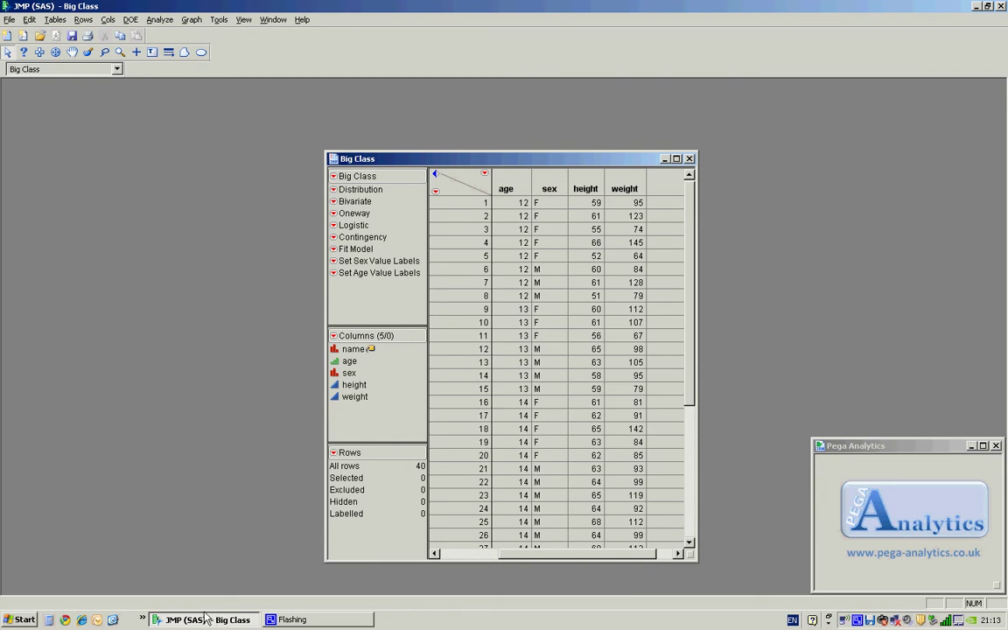
- Run a Distribution analysis on the Big Class table with height as the Y column
click(160, 19)
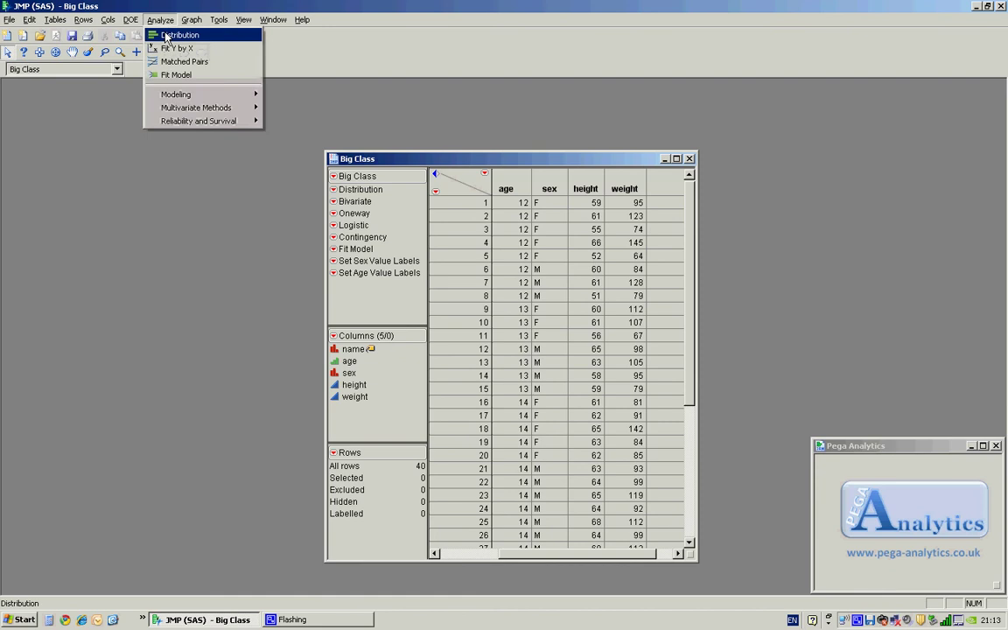
click(166, 35)
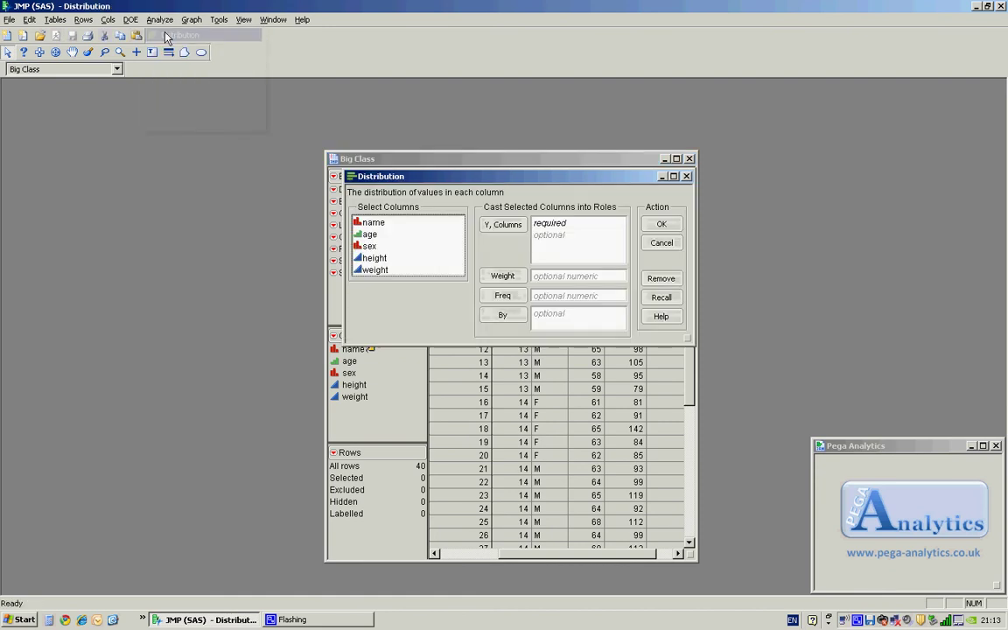
click(374, 258)
click(504, 224)
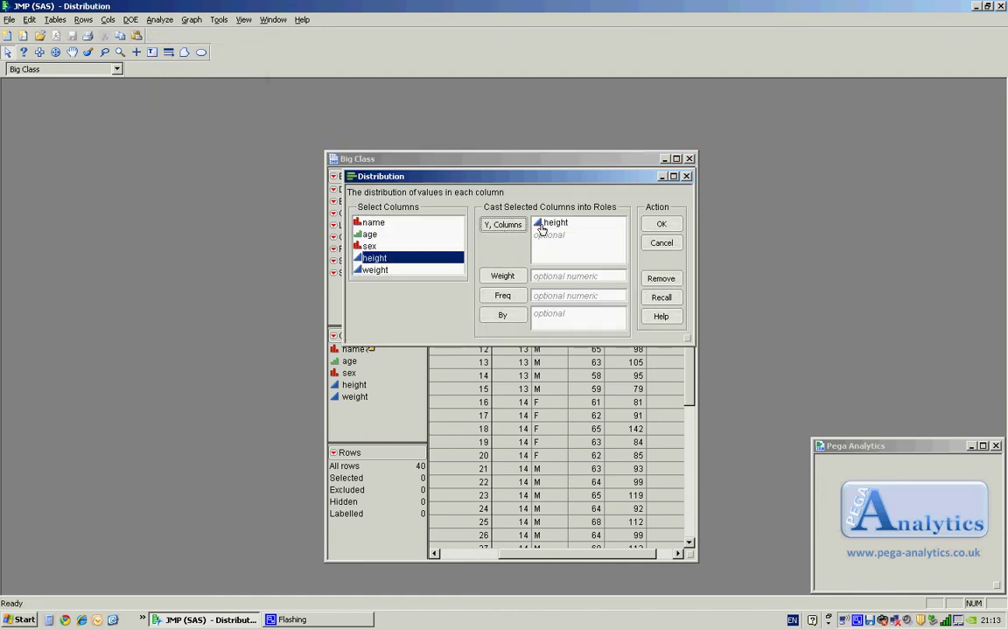
click(662, 225)
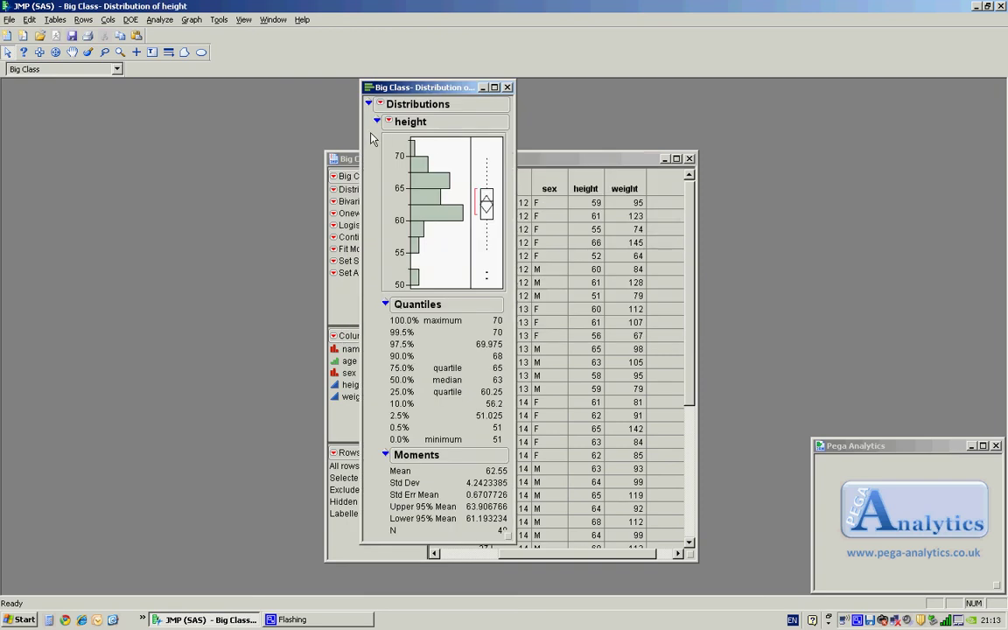
mouse_move(369, 133)
mouse_down()
mouse_move(448, 131)
mouse_move(463, 142)
mouse_move(467, 291)
mouse_move(376, 291)
mouse_move(376, 134)
mouse_up()
mouse_move(370, 296)
mouse_down()
mouse_move(398, 284)
mouse_move(433, 314)
mouse_move(366, 305)
mouse_move(367, 296)
mouse_up()
mouse_move(374, 413)
mouse_down()
mouse_move(367, 442)
mouse_move(437, 448)
mouse_move(382, 452)
mouse_up()
mouse_move(511, 149)
mouse_down()
mouse_move(475, 131)
mouse_move(466, 281)
mouse_move(504, 284)
mouse_move(514, 149)
mouse_up()
click(390, 122)
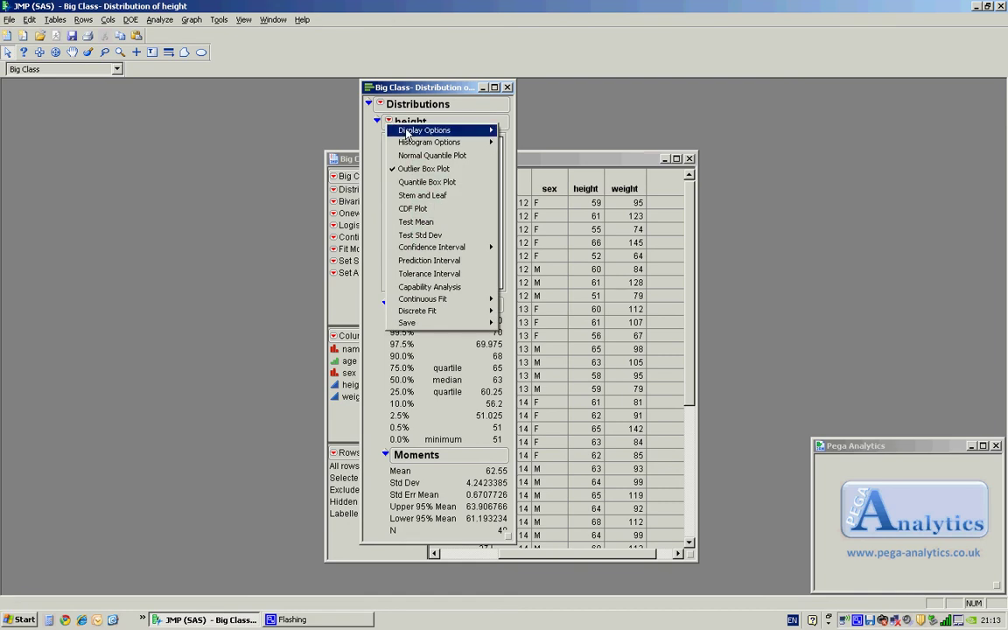
mouse_move(472, 130)
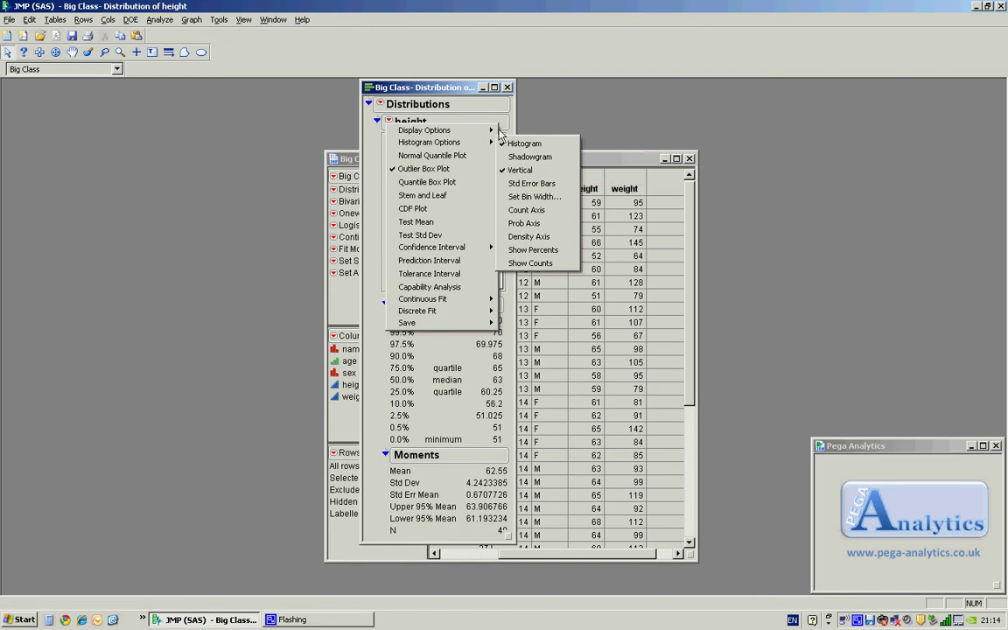
click(378, 147)
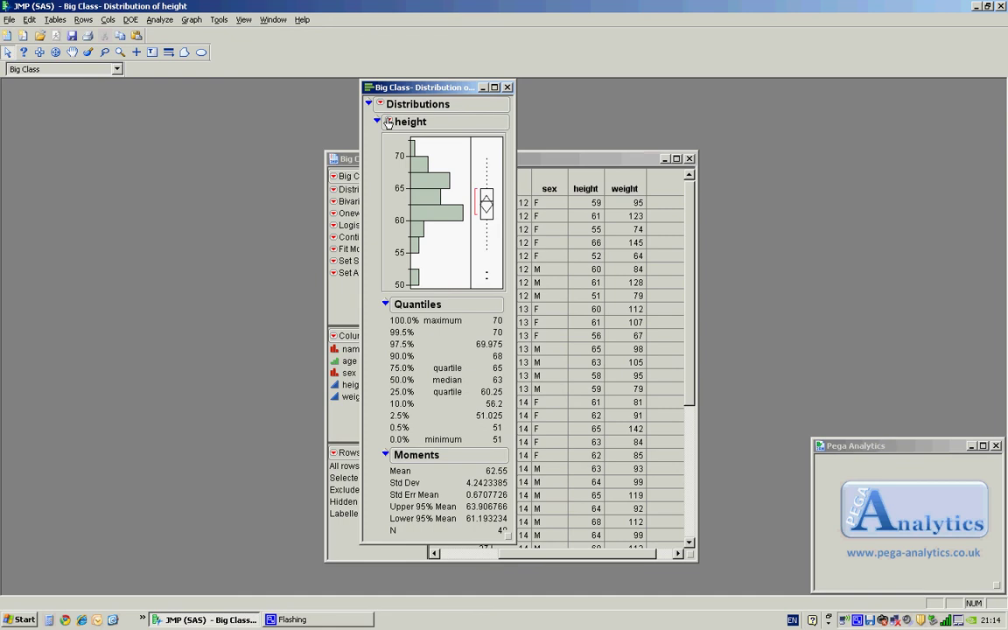
- Turn off Quantiles, Moments, Vertical and Outlier Box Plot together for the height distribution report
alt+click(388, 122)
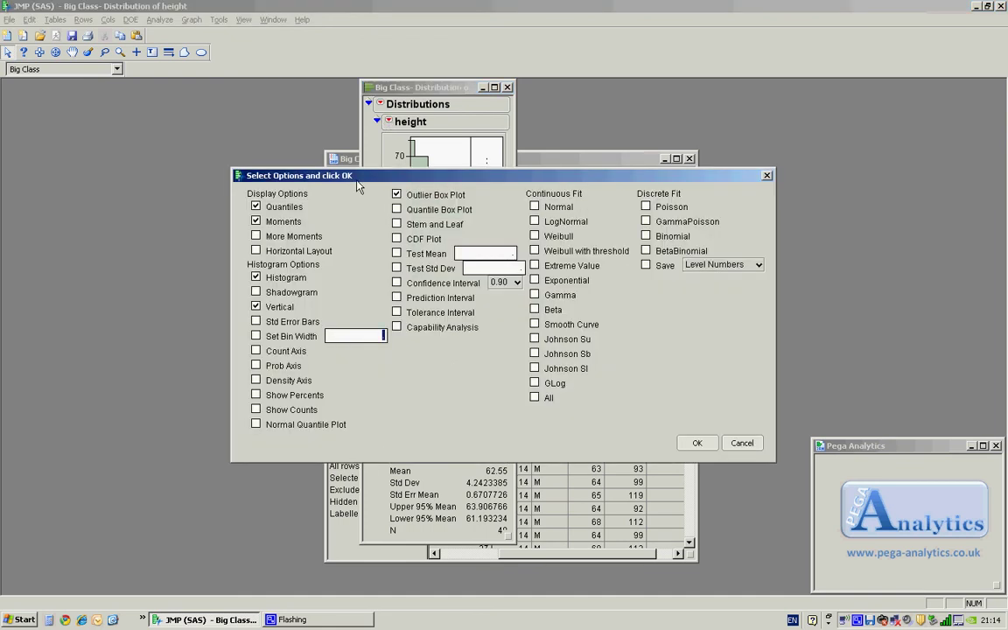
click(256, 207)
click(256, 221)
click(257, 307)
click(697, 442)
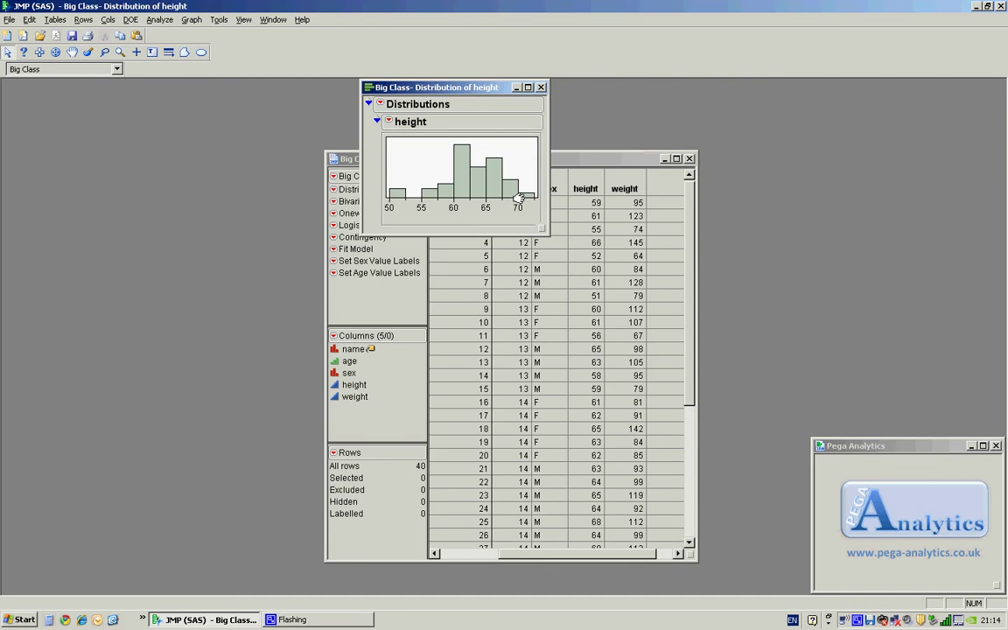
- Run a second Distribution of height, place it beside the first report for comparison, and close both reports
click(160, 19)
click(171, 35)
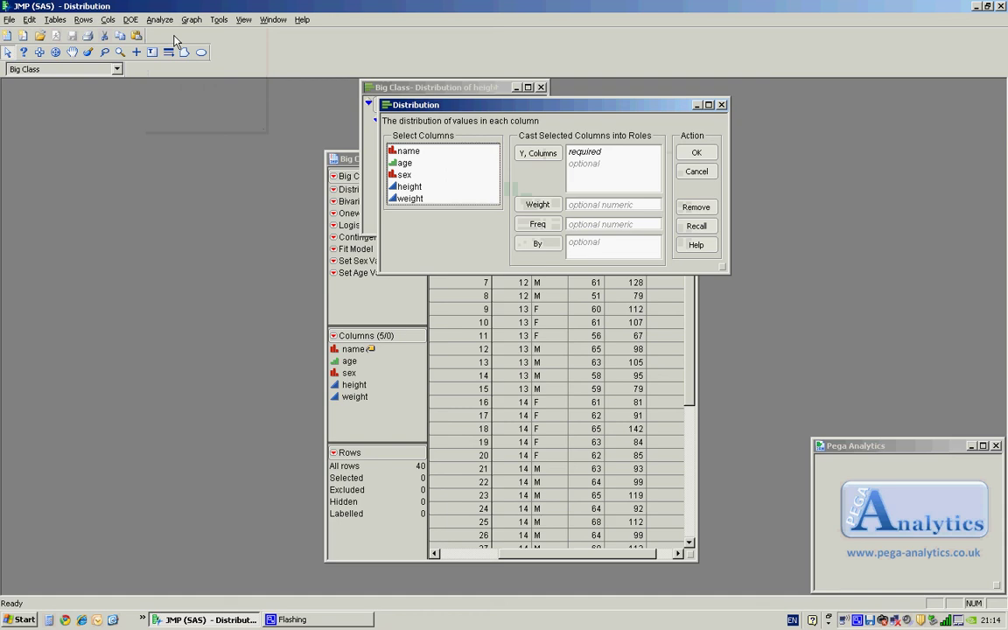
click(410, 186)
click(537, 153)
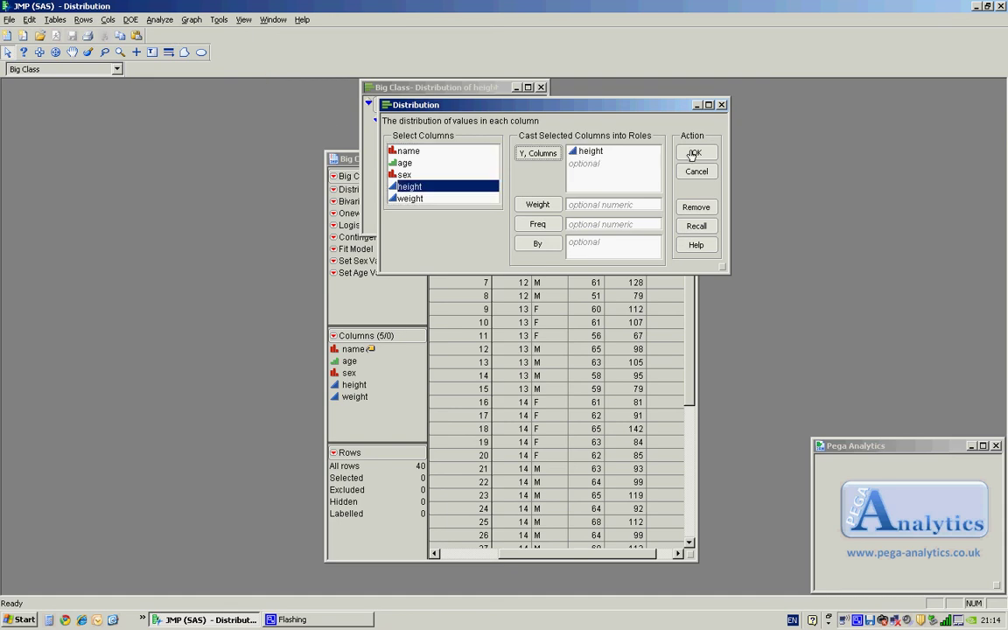
key(Return)
drag(490, 133, 666, 125)
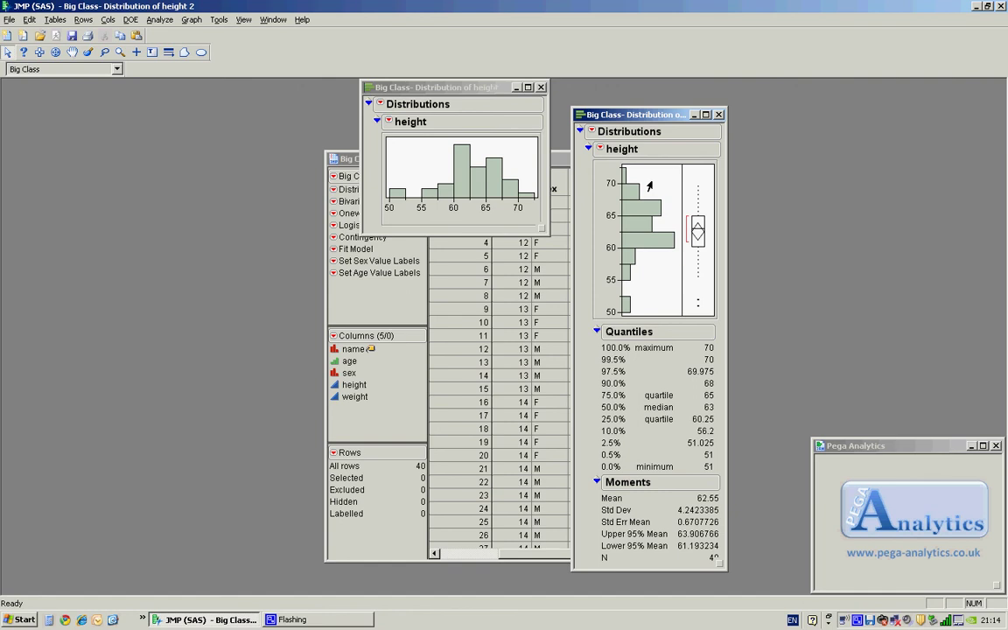
click(720, 115)
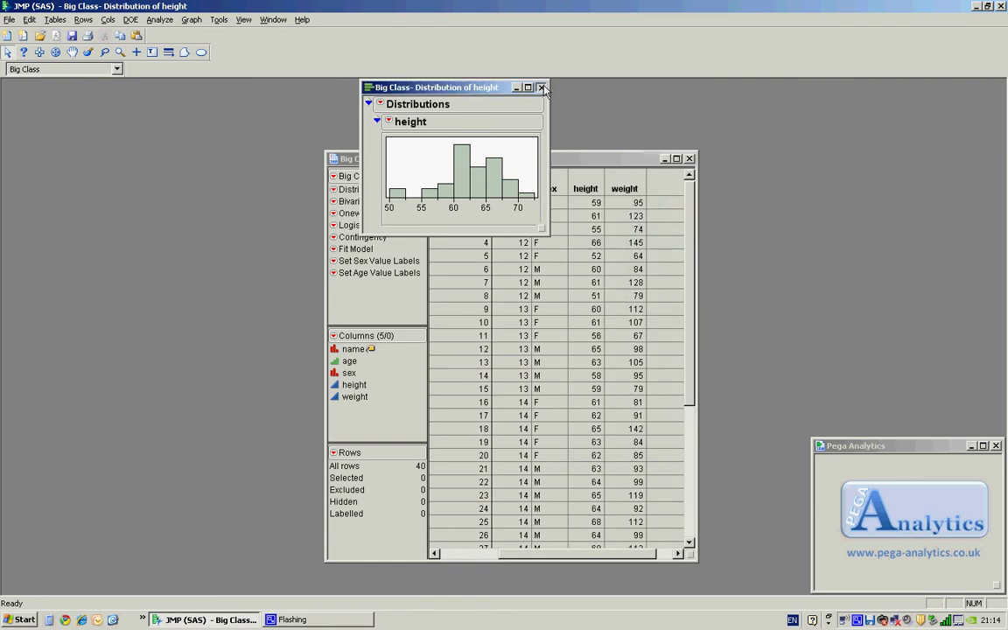
click(541, 87)
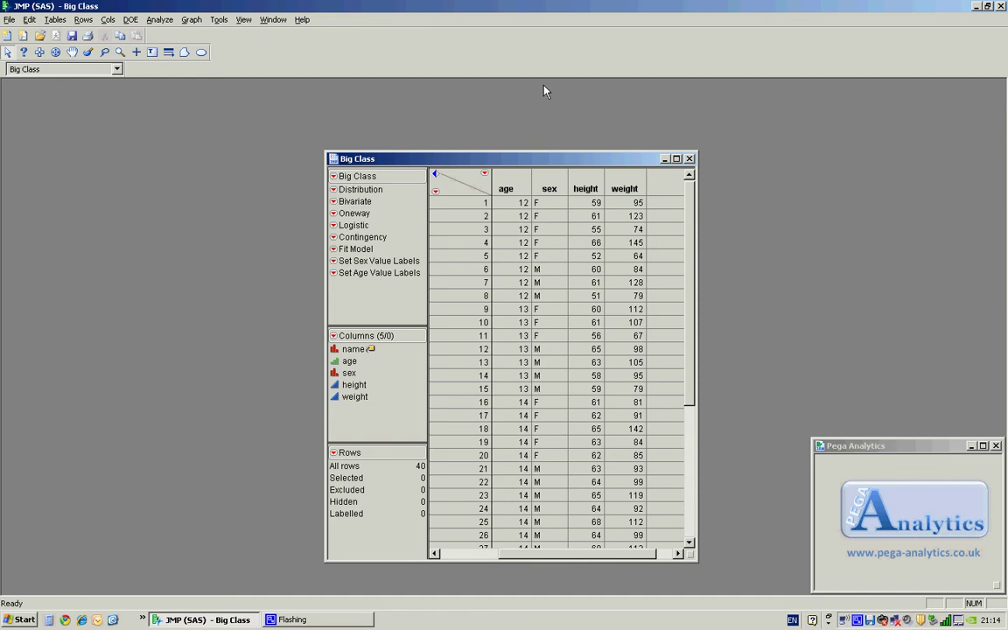
- In the platform preferences for Distribution, turn off Quantiles, Moments, Vertical and Outlier Box Plot by default
click(11, 20)
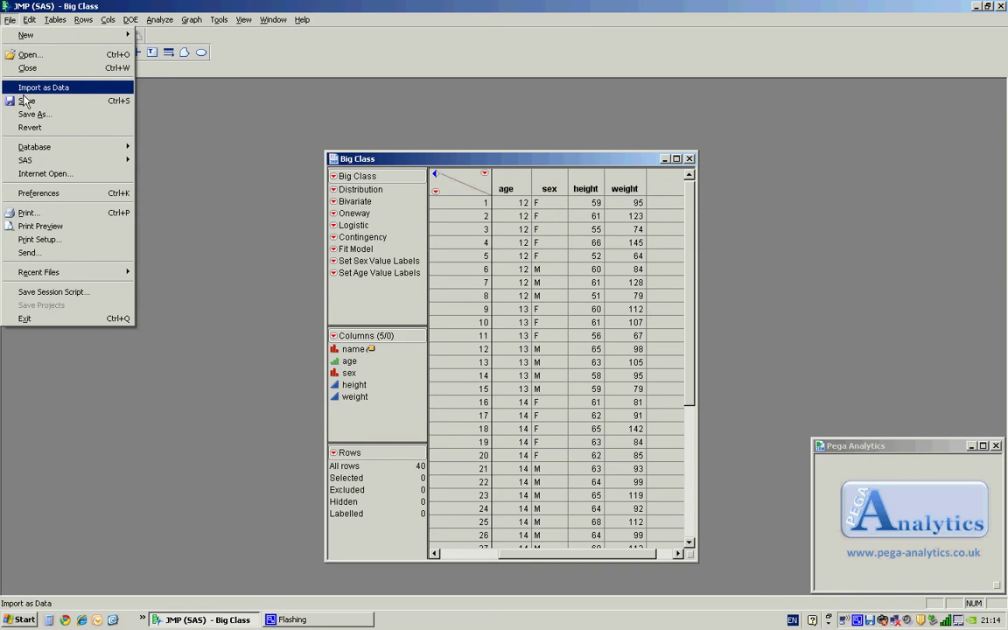
click(30, 193)
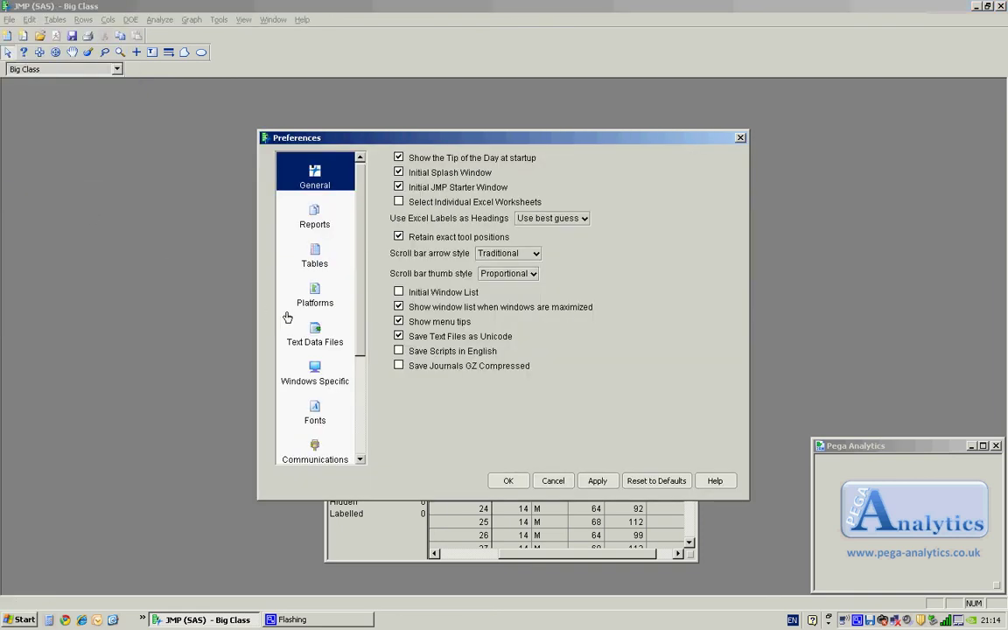
click(333, 311)
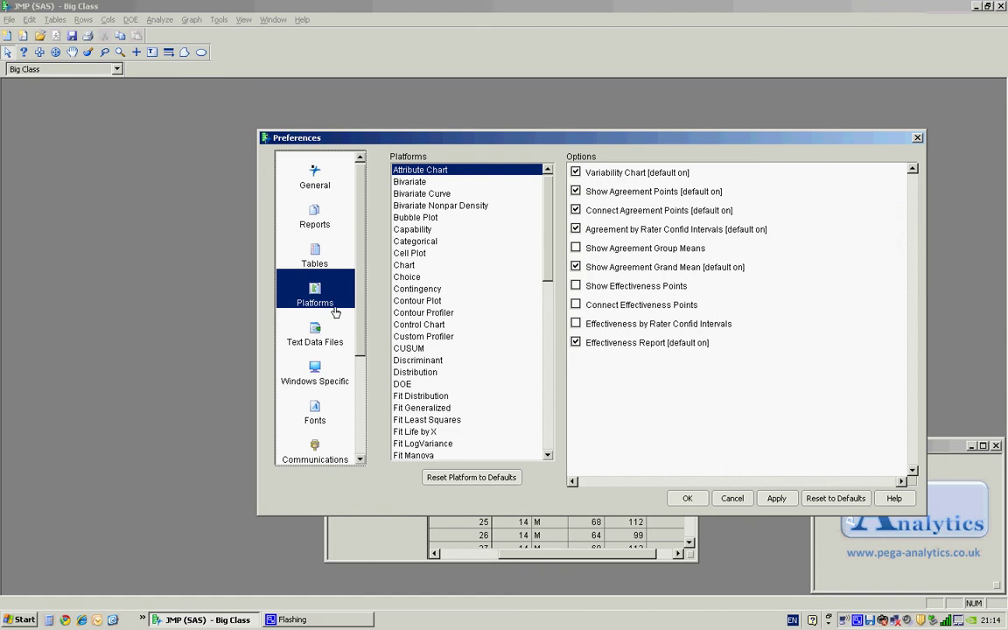
click(427, 372)
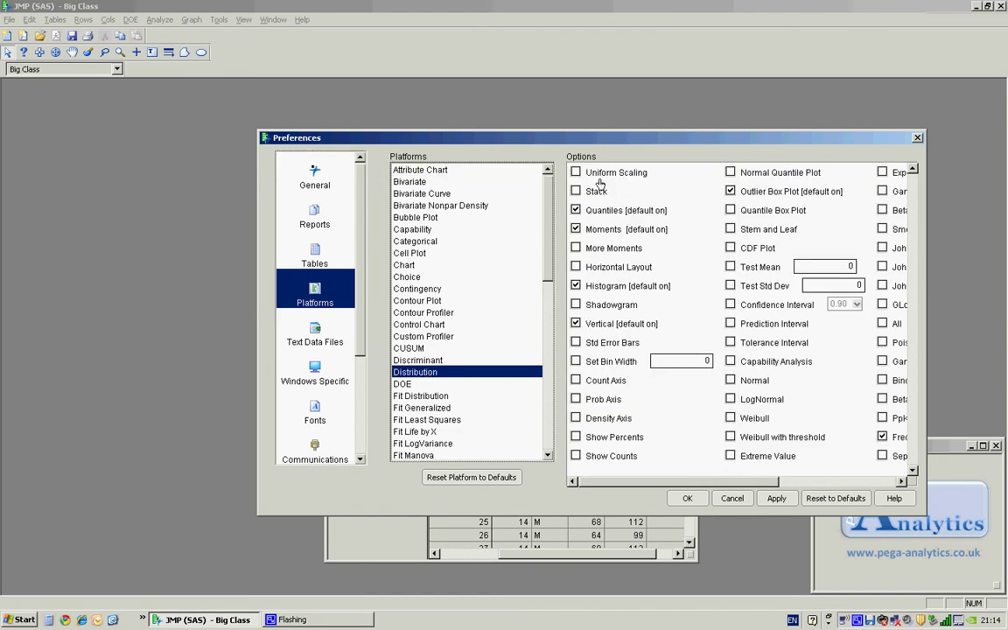
click(577, 210)
click(576, 229)
click(730, 191)
click(689, 499)
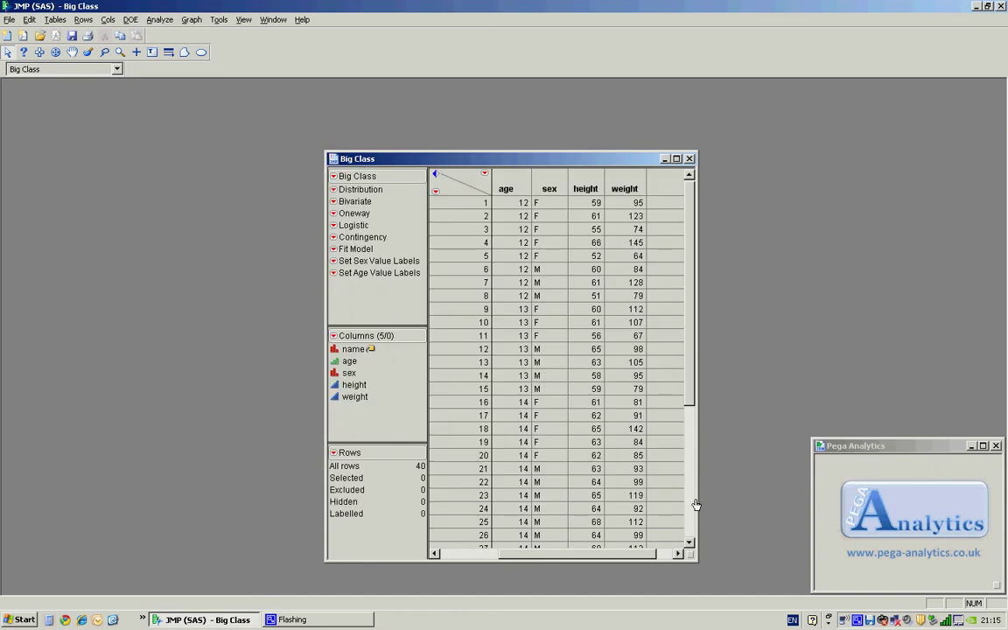
- Run a Distribution analysis with height as the Y column and place the report beside the data table
click(158, 19)
click(175, 36)
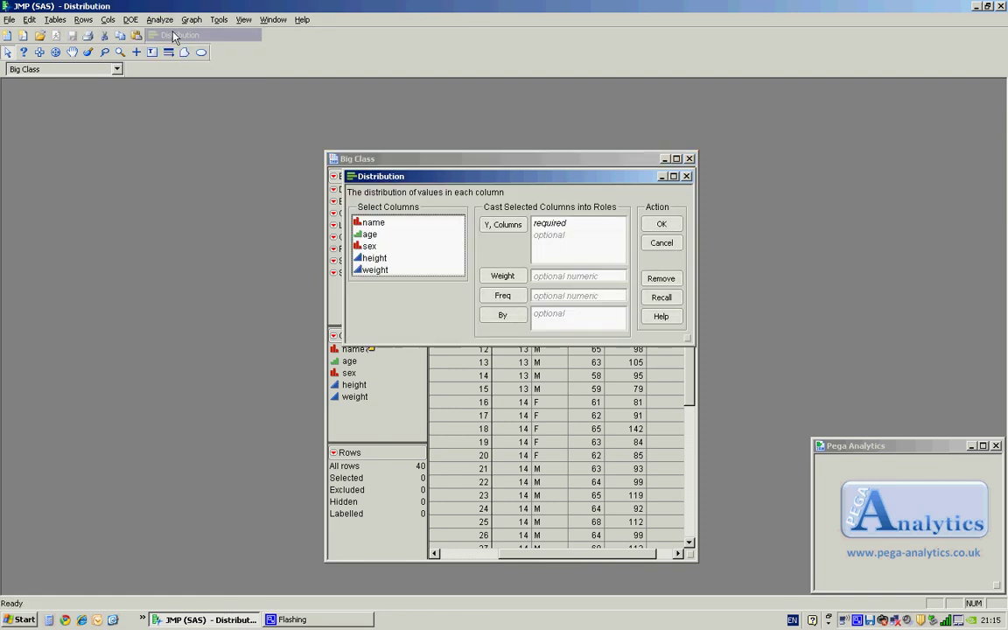
click(375, 257)
click(491, 227)
click(662, 224)
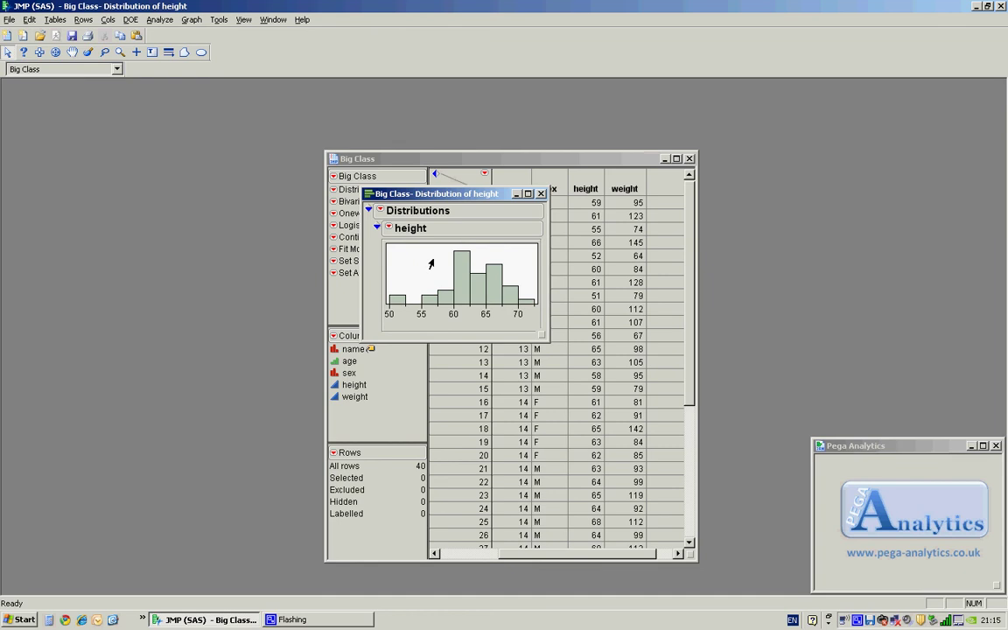
drag(443, 194, 785, 178)
click(10, 21)
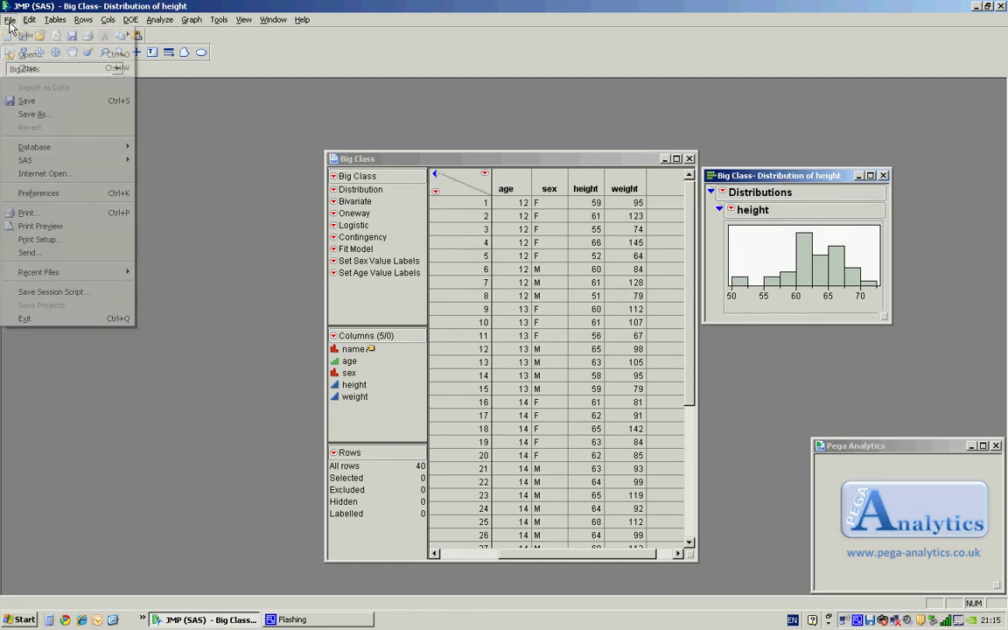
click(39, 194)
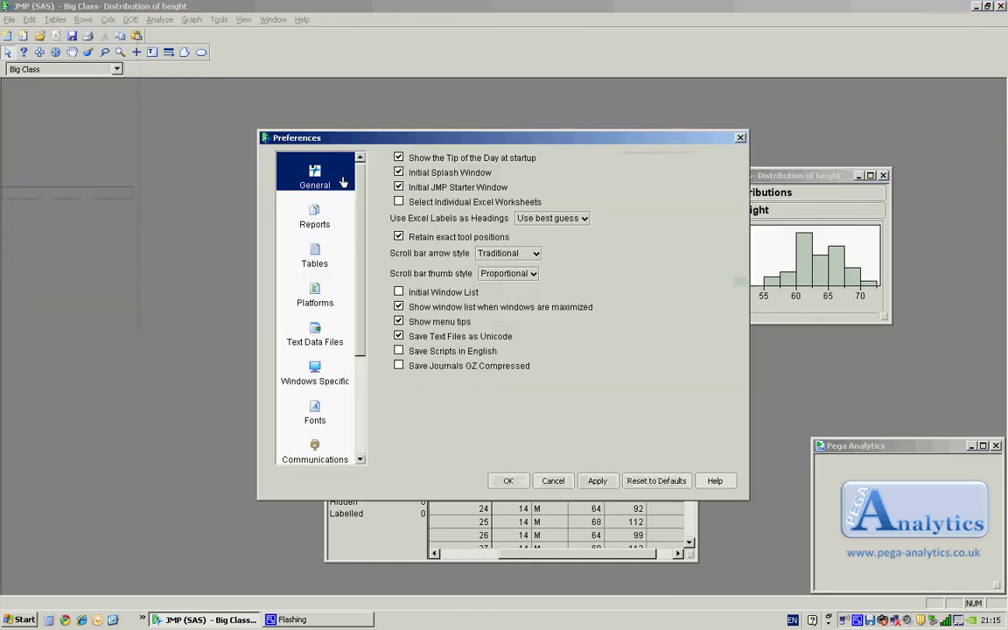
drag(468, 139, 346, 122)
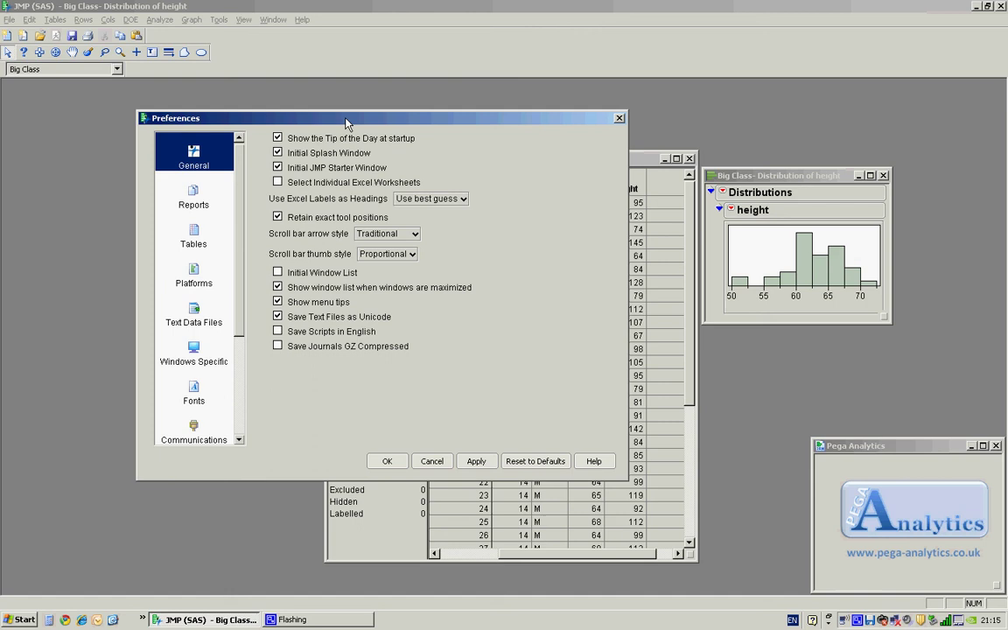
click(184, 262)
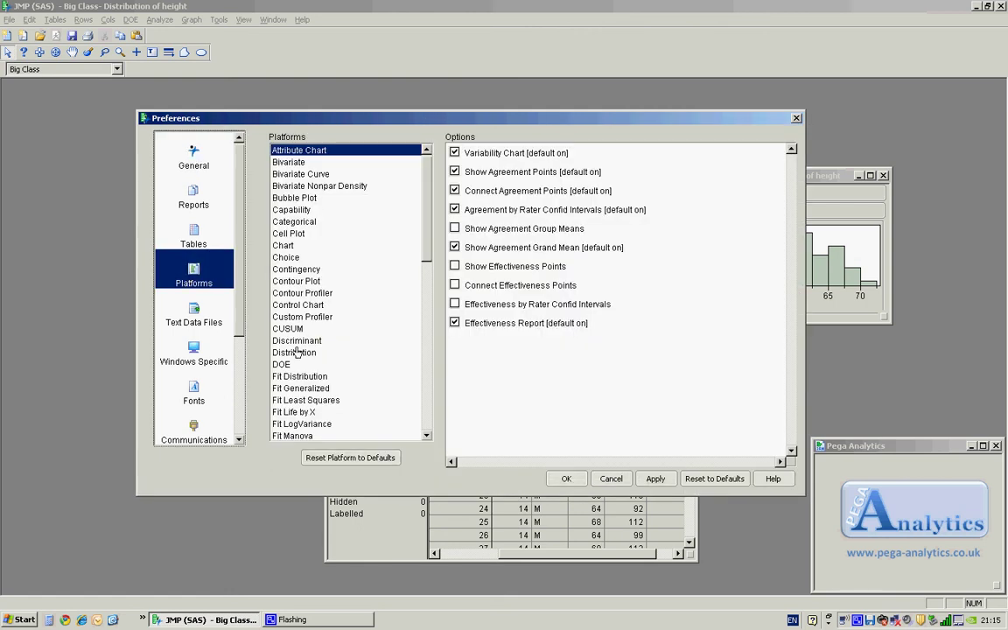
drag(432, 118, 366, 120)
mouse_move(316, 187)
mouse_down()
mouse_move(313, 298)
mouse_move(316, 184)
mouse_up()
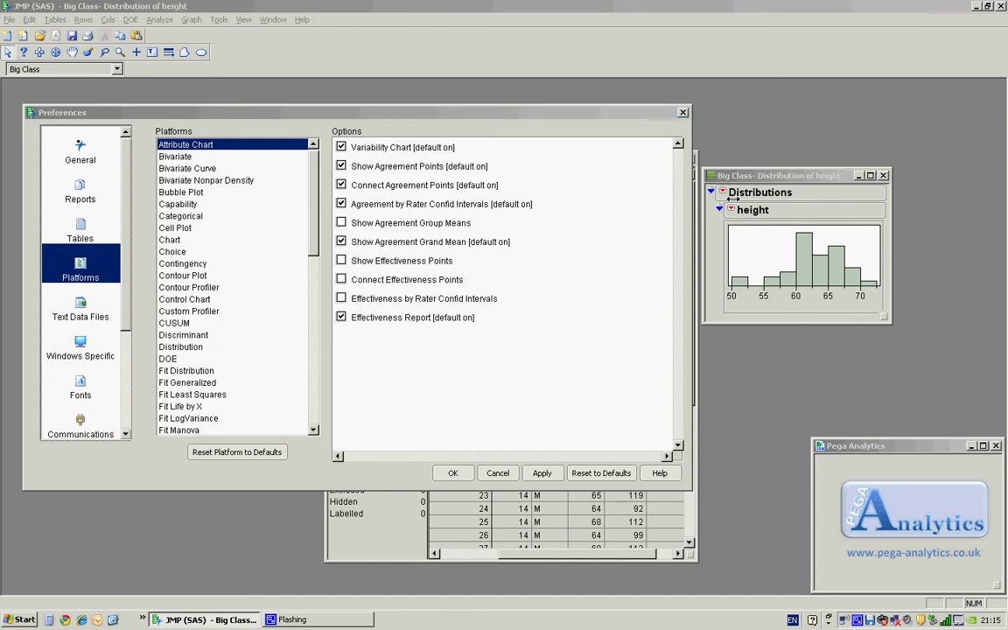
click(515, 472)
click(711, 192)
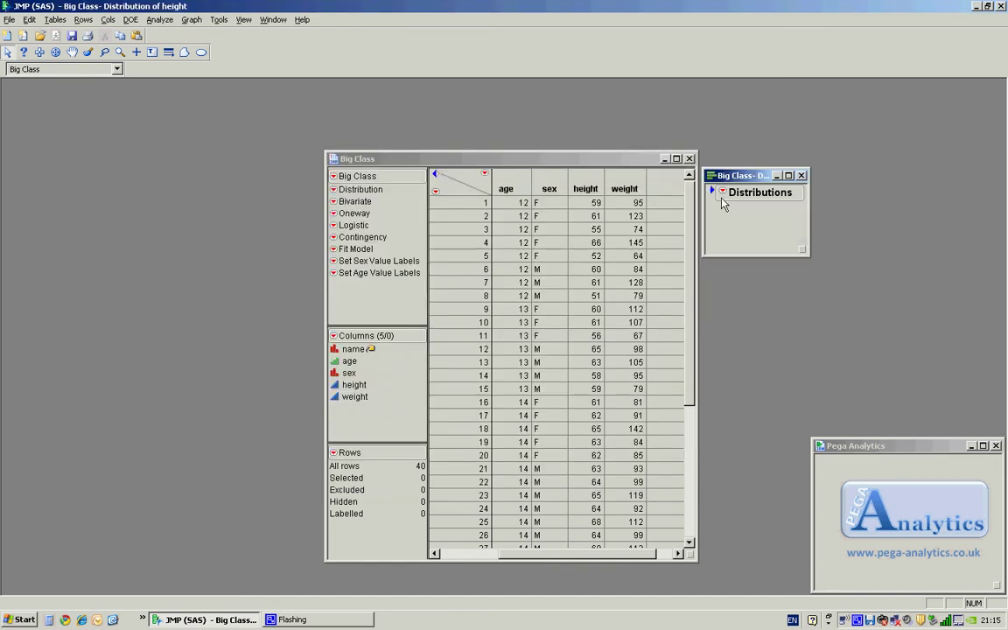
click(711, 191)
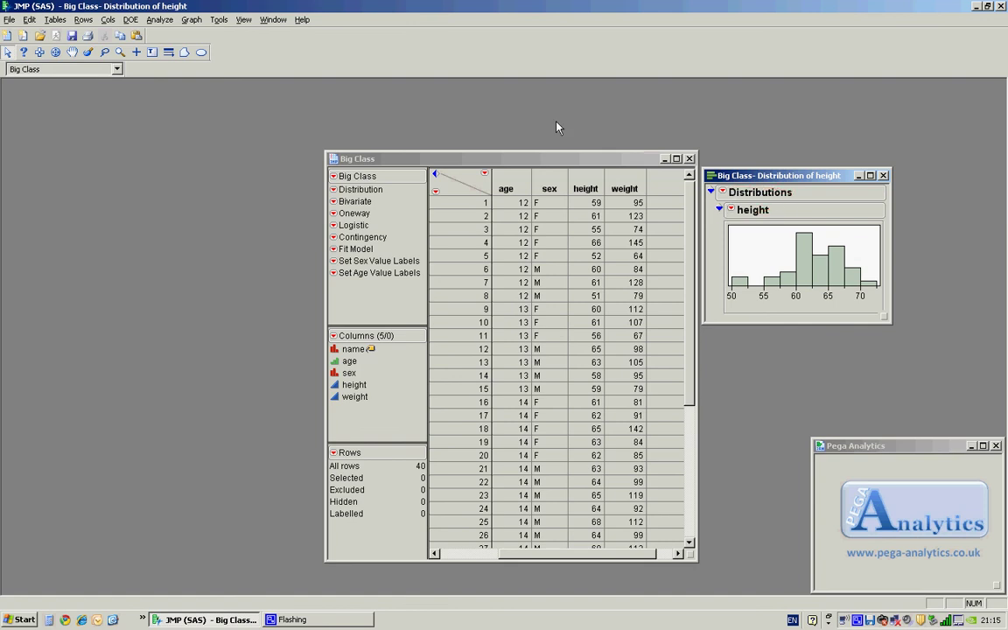
- Run a Fit Y by X analysis with height as the Y response and weight as the X factor
click(159, 20)
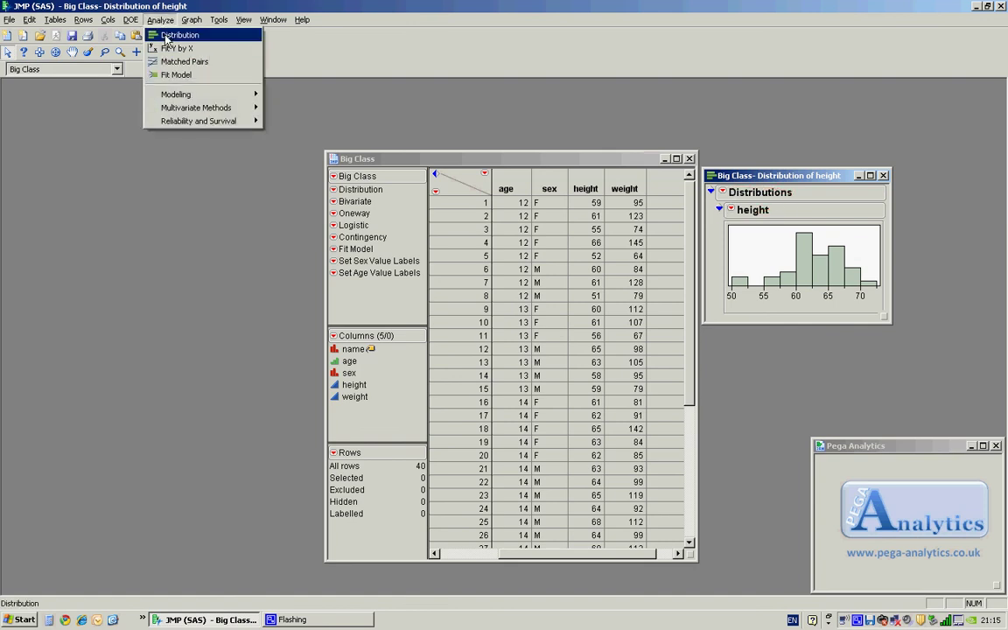
click(169, 49)
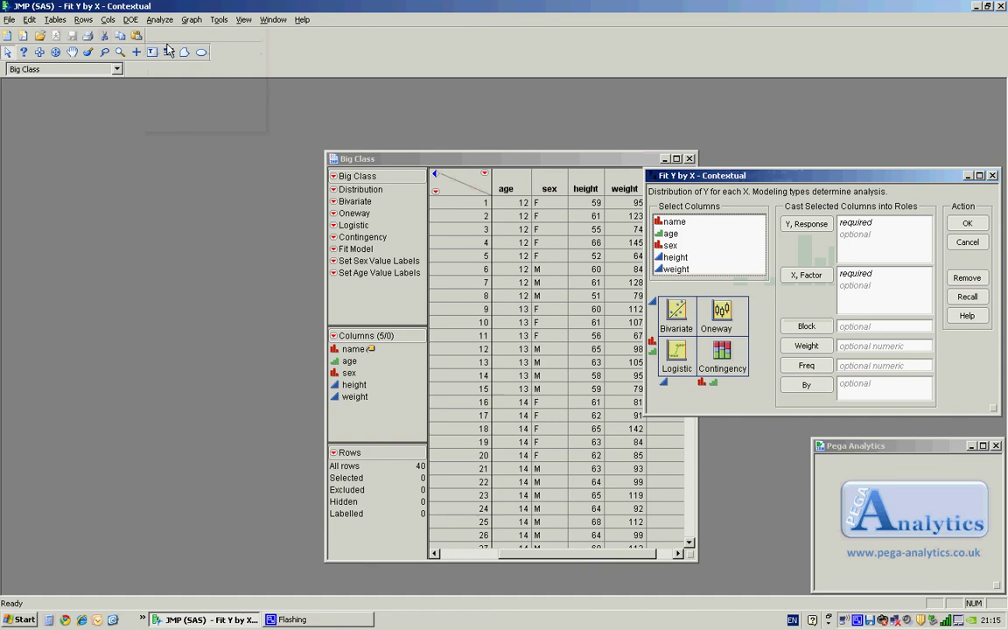
click(675, 258)
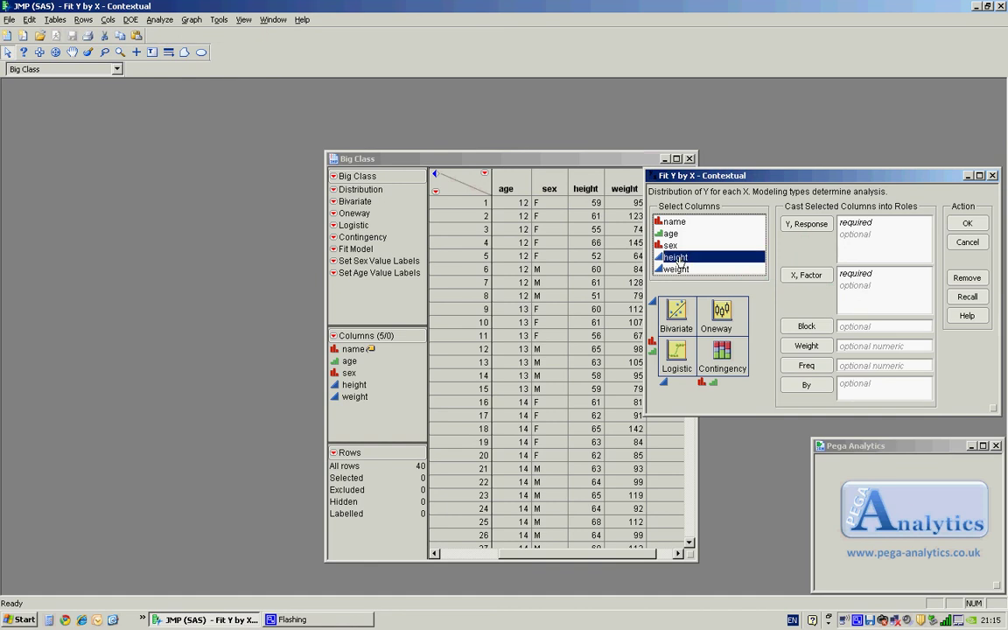
click(806, 224)
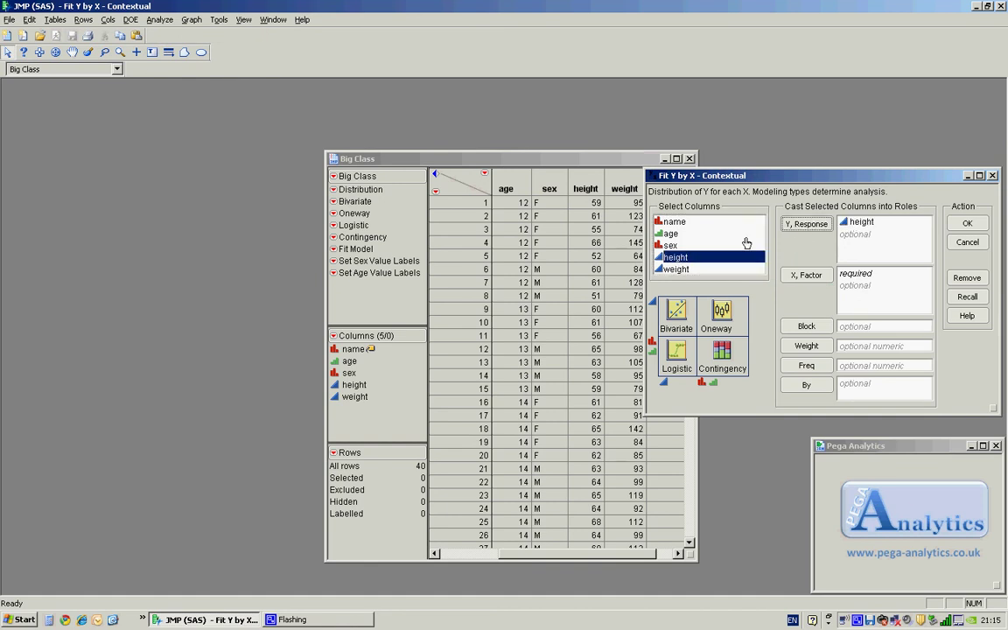
click(676, 269)
click(809, 277)
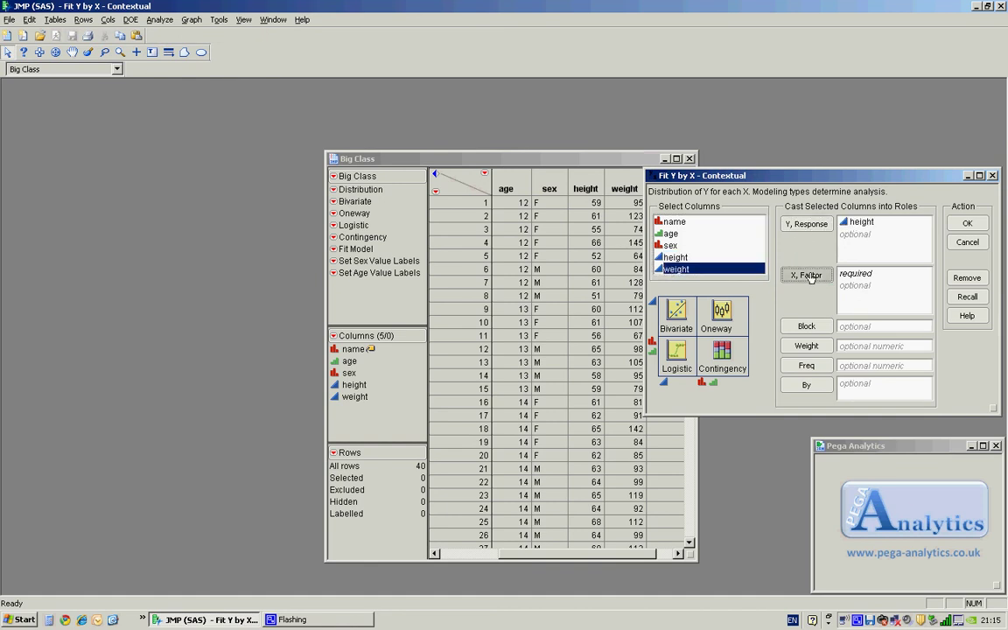
click(968, 225)
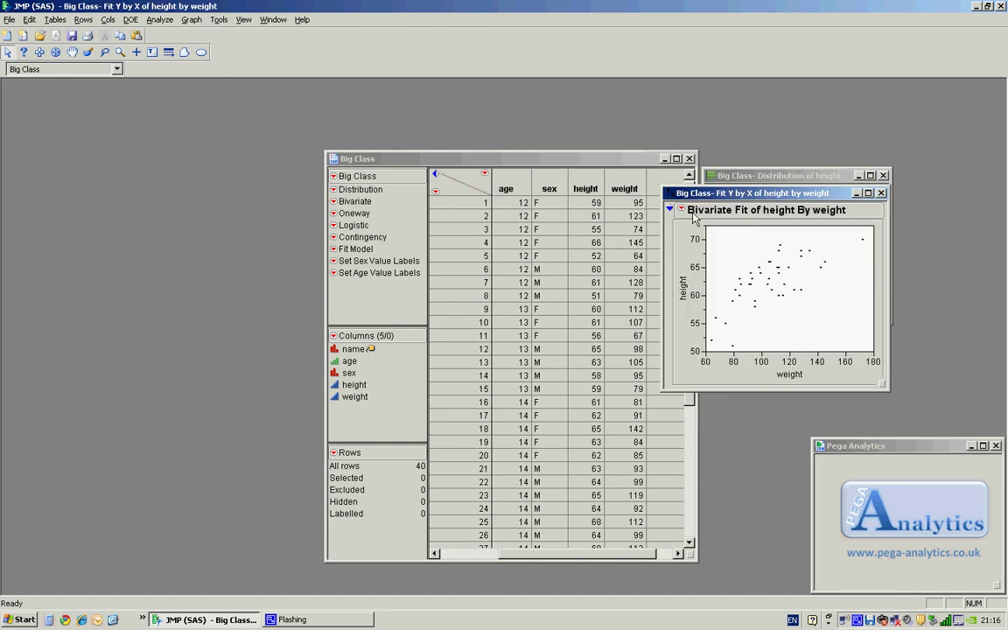
- Review the default options for the Bivariate platform in the platform preferences and move the dialog aside to uncover the Fit Y by X report
click(10, 19)
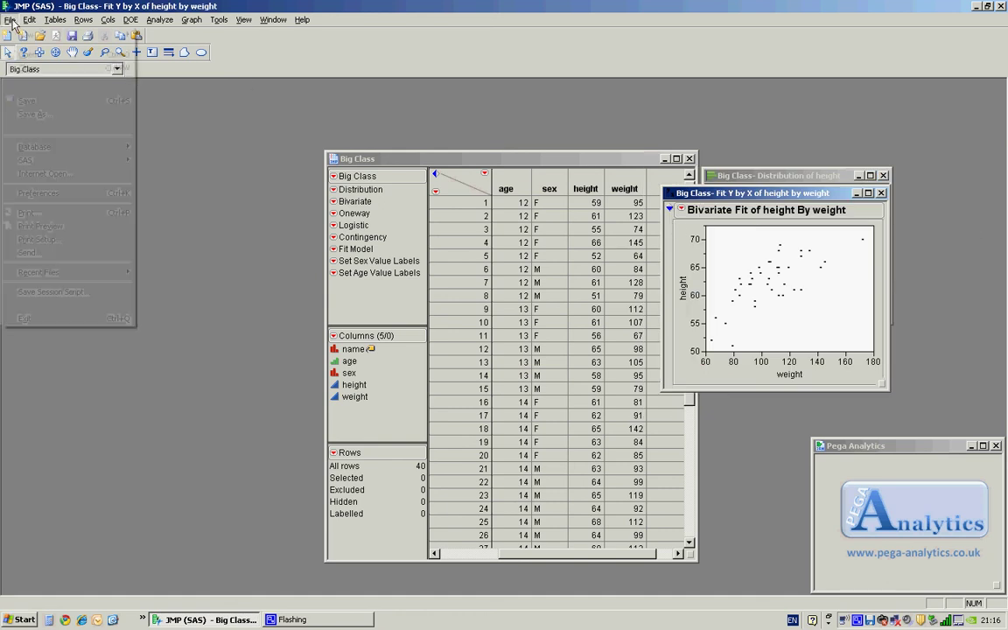
click(44, 193)
click(317, 297)
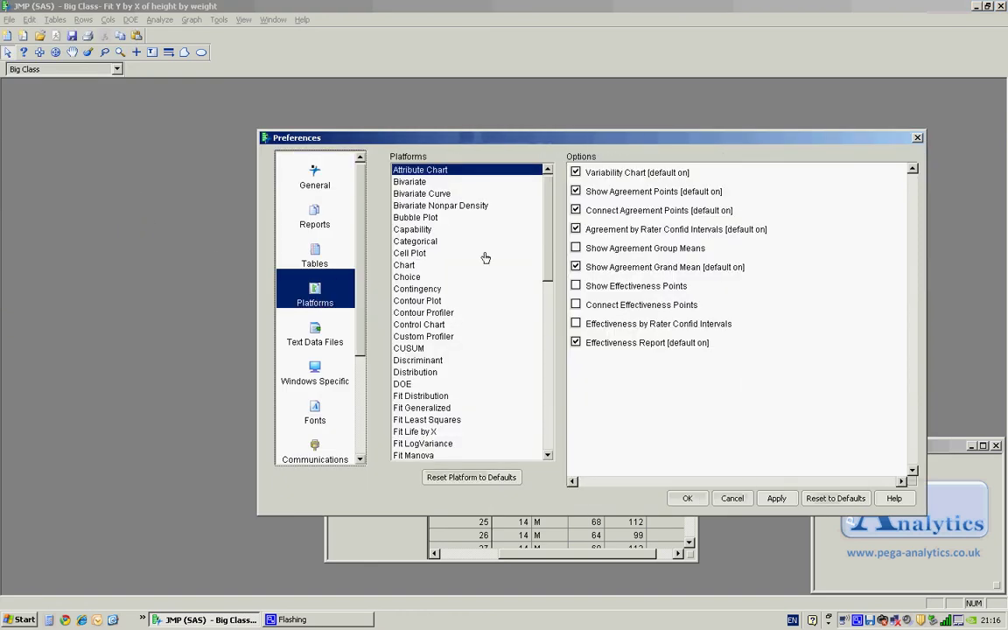
drag(547, 243, 558, 219)
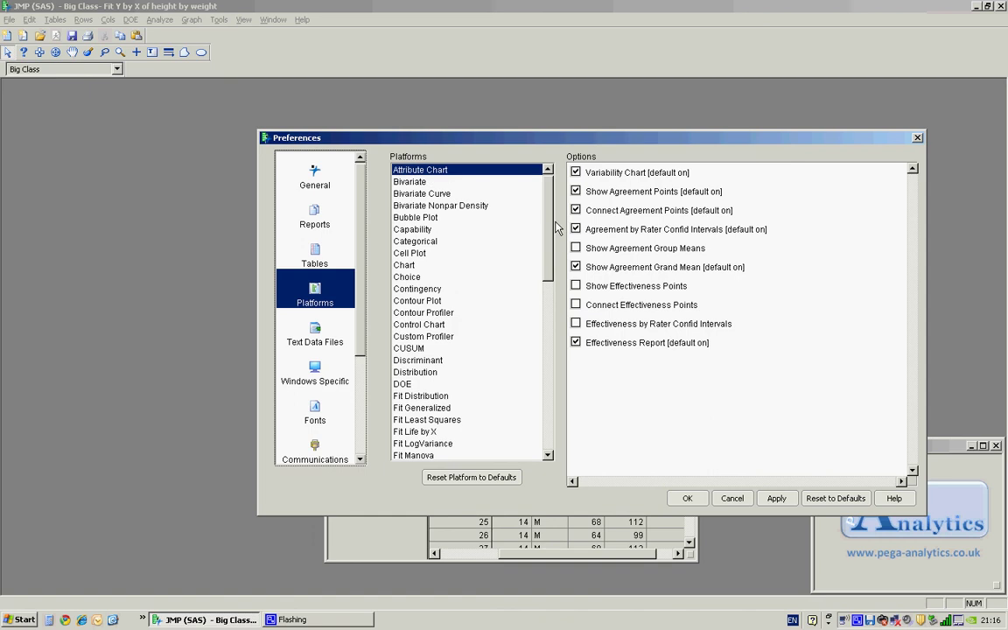
click(409, 182)
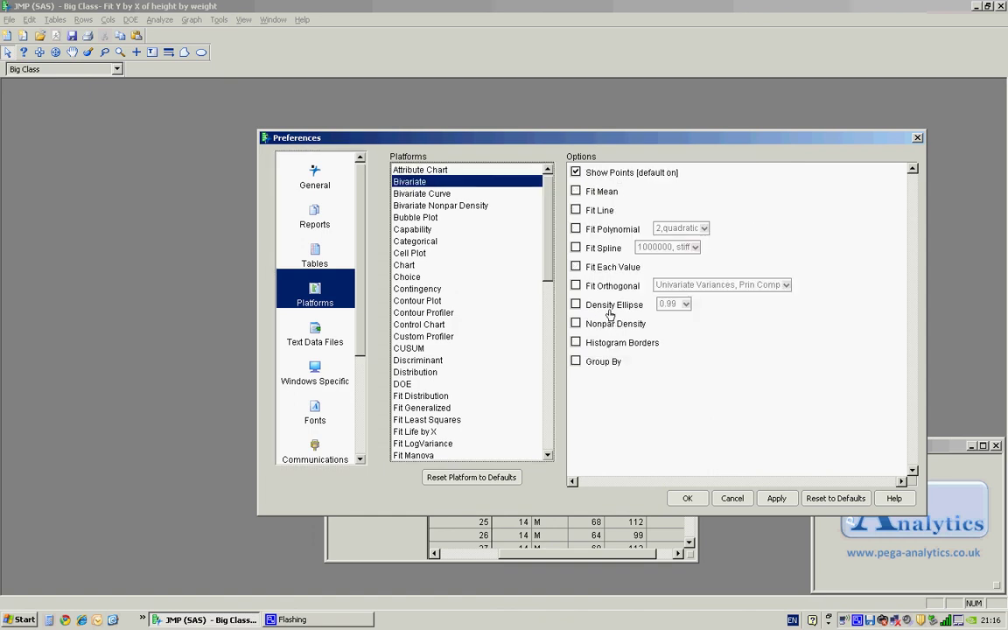
drag(698, 144, 554, 138)
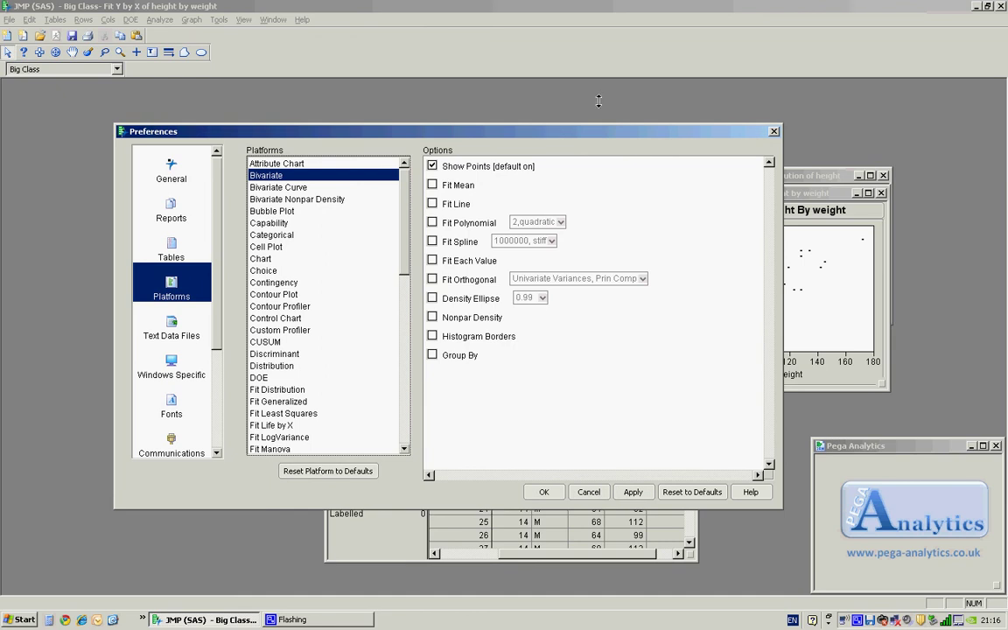
- Dismiss the preferences without applying changes and minimize the JMP main window to reveal the desktop
click(976, 6)
click(588, 492)
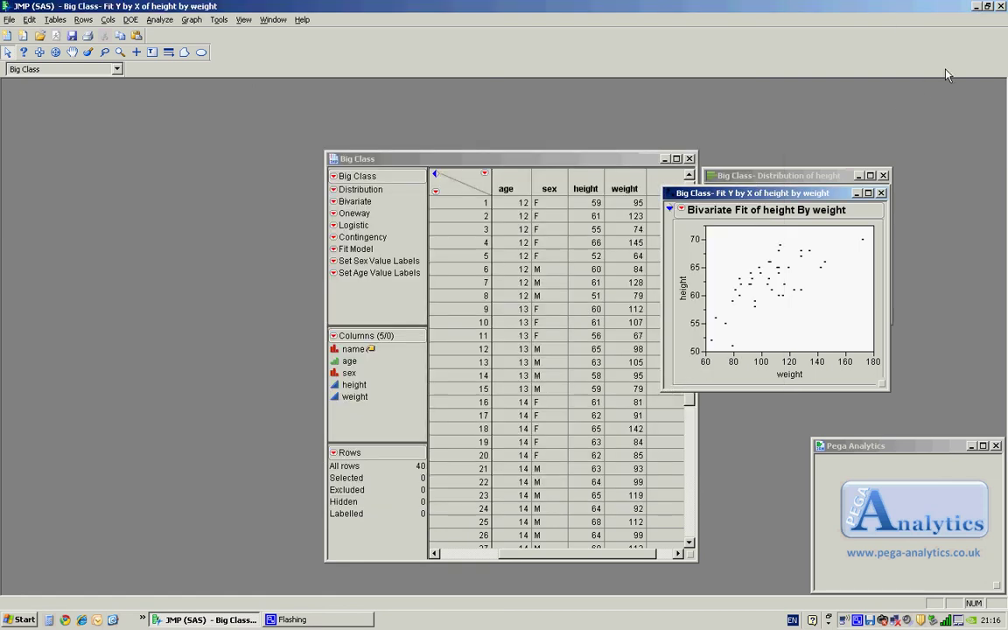
click(977, 6)
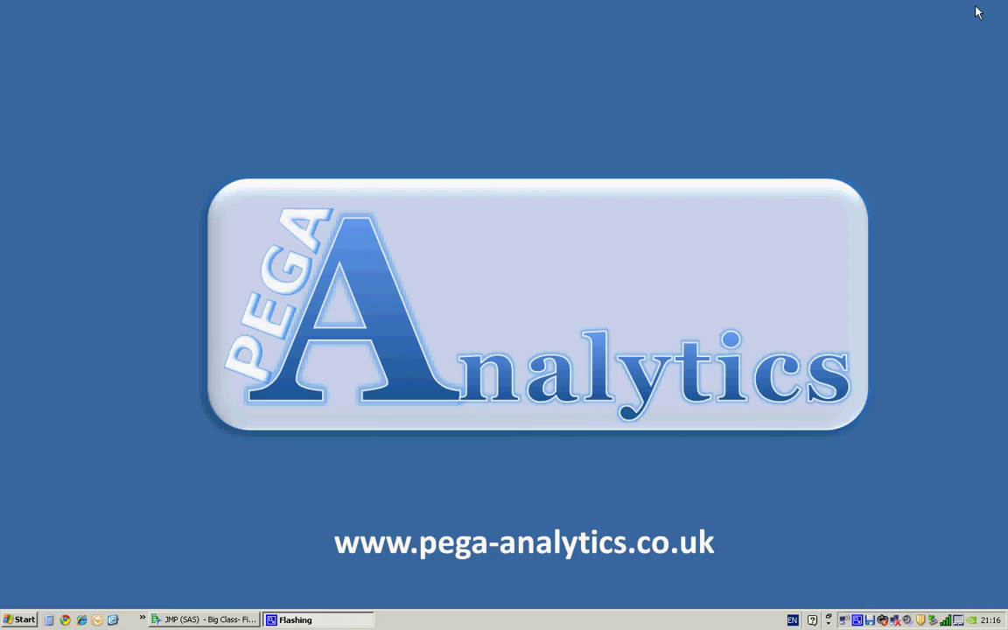